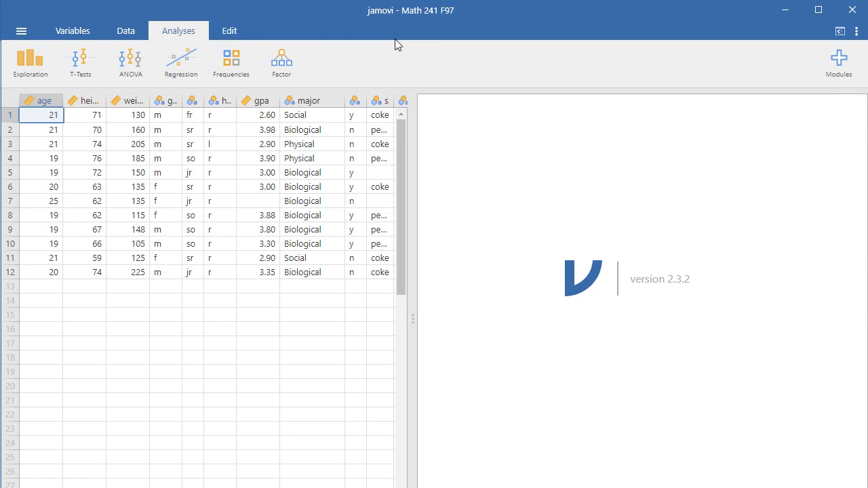
Step: Add a new data variable in the first empty column after the existing data and name it Var
{"action": "scroll", "coordinate": [203, 292], "scroll_direction": "right", "scroll_amount": 5}
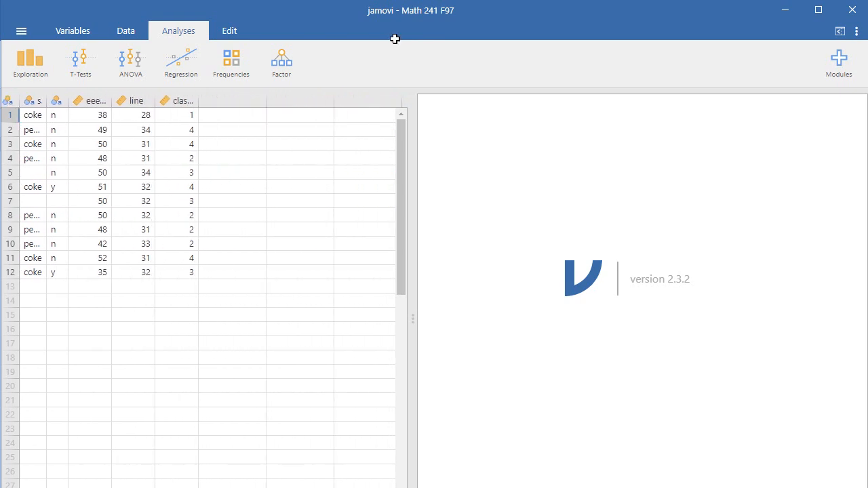
{"action": "double_click", "coordinate": [232, 100]}
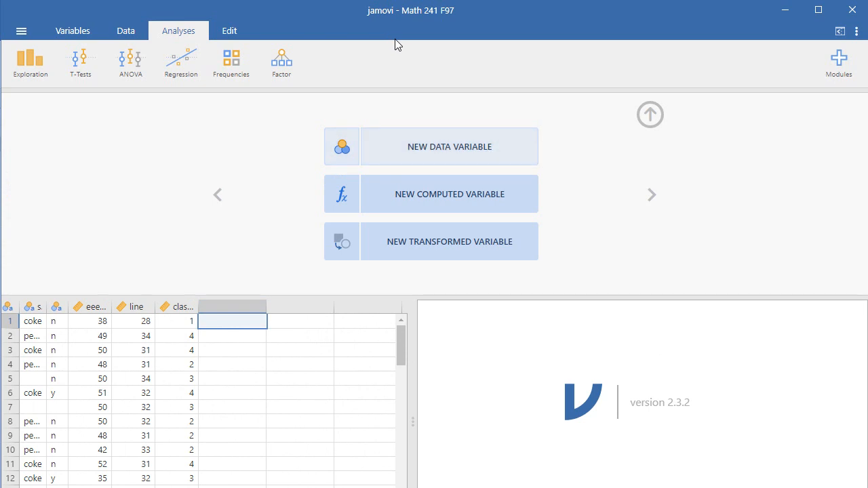
{"action": "left_click", "coordinate": [397, 145]}
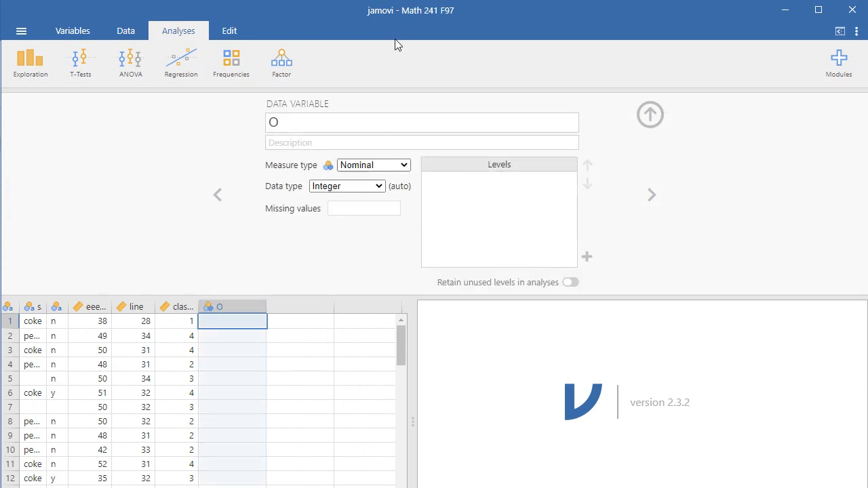
{"action": "left_click", "coordinate": [396, 123]}
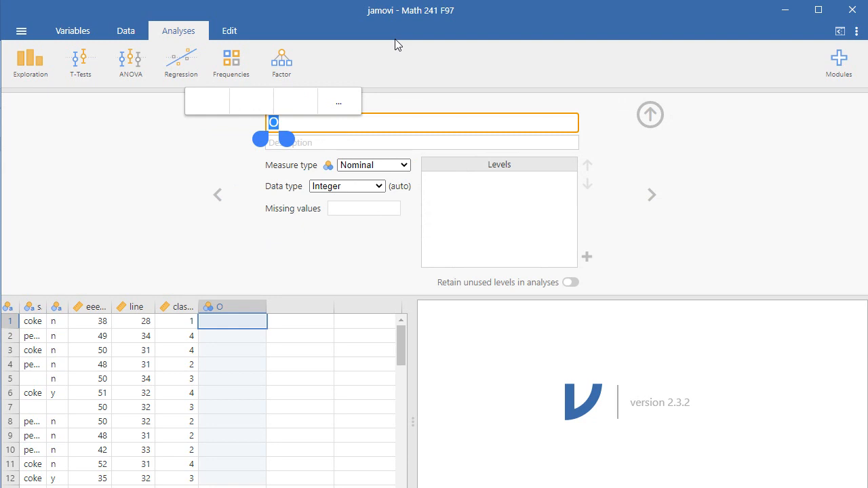
{"action": "type", "text": "Var"}
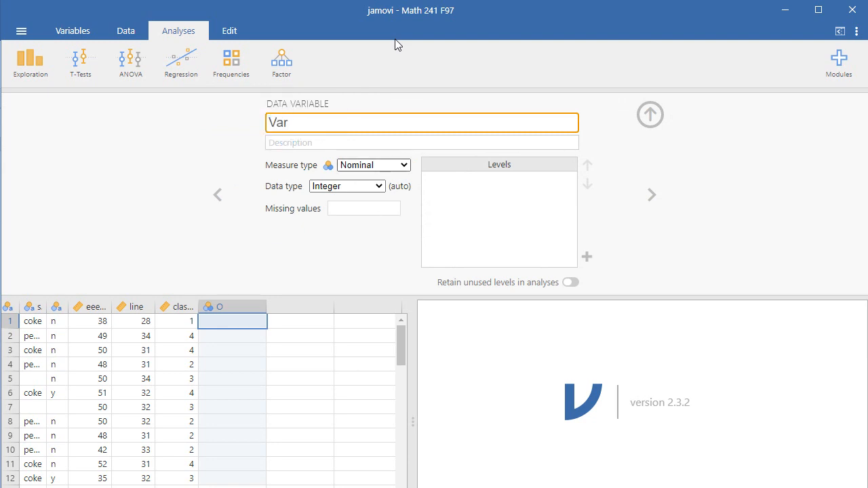
Step: Set the measure type of the Var variable to Continuous
{"action": "left_click", "coordinate": [374, 165]}
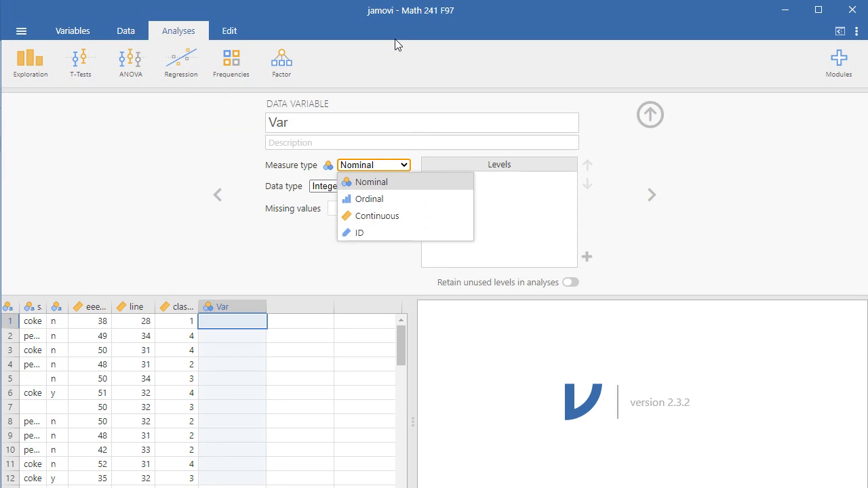
{"action": "key", "text": "Down"}
{"action": "key", "text": "Down"}
{"action": "key", "text": "Up"}
{"action": "key", "text": "Down"}
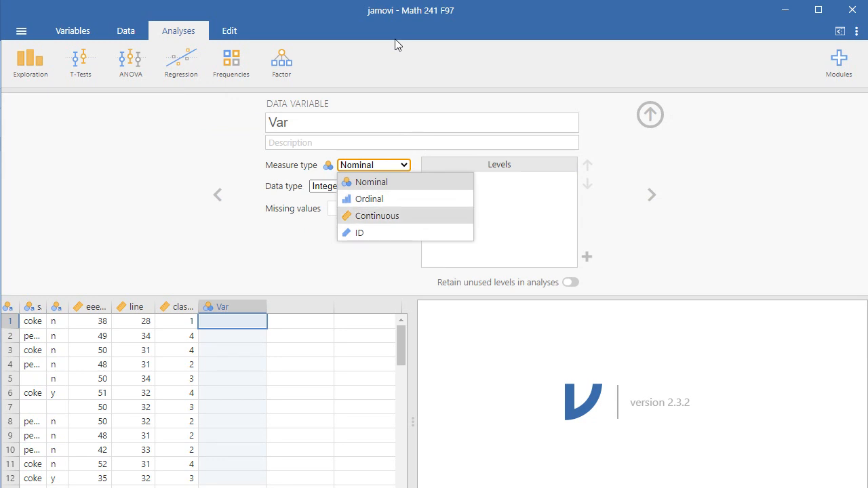
{"action": "left_click", "coordinate": [374, 214]}
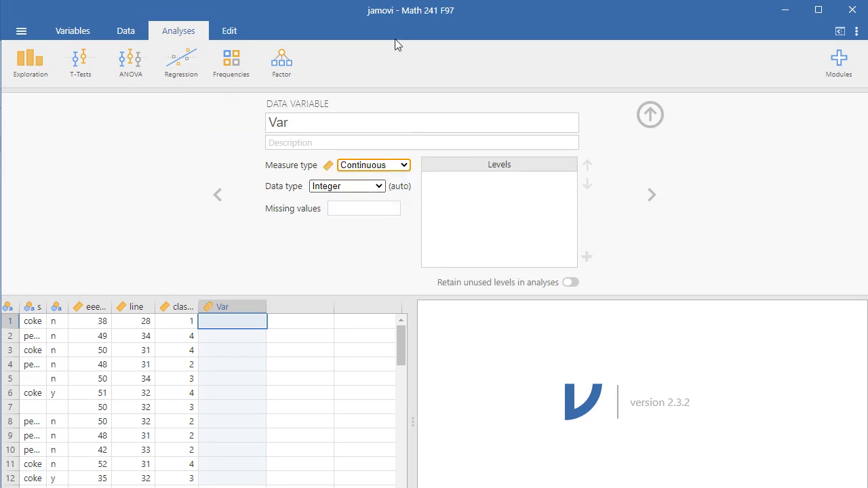
Step: Choose Integer as the data type of Var and close the variable setup
{"action": "left_click", "coordinate": [357, 186]}
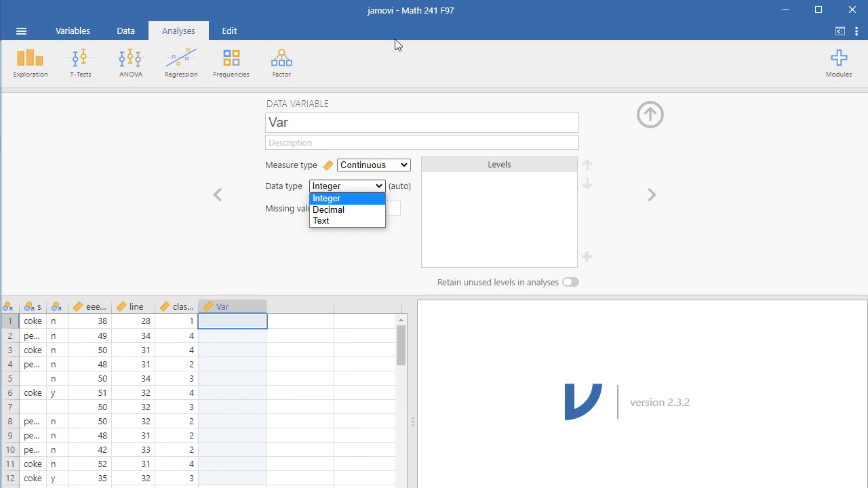
{"action": "key", "text": "Down"}
{"action": "key", "text": "Down"}
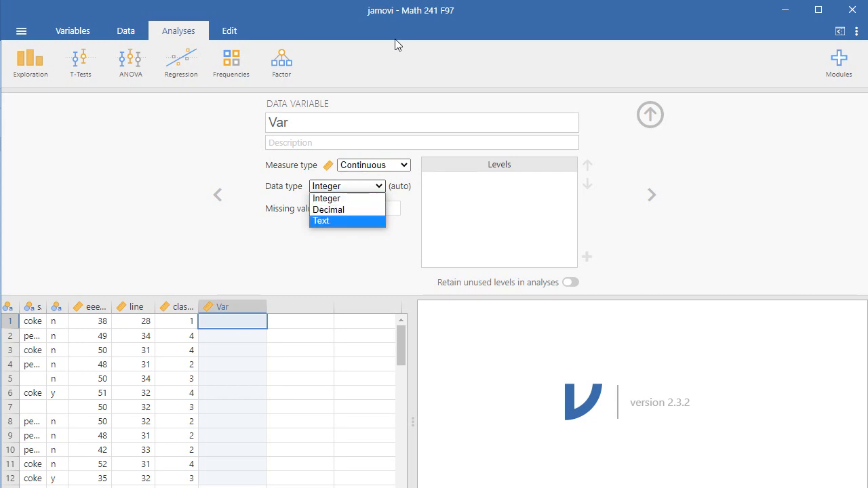
{"action": "key", "text": "Up"}
{"action": "key", "text": "Up"}
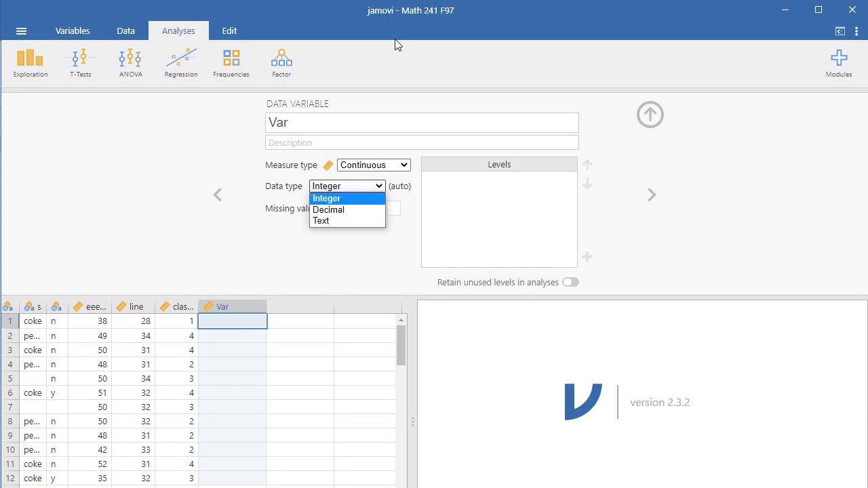
{"action": "key", "text": "Return"}
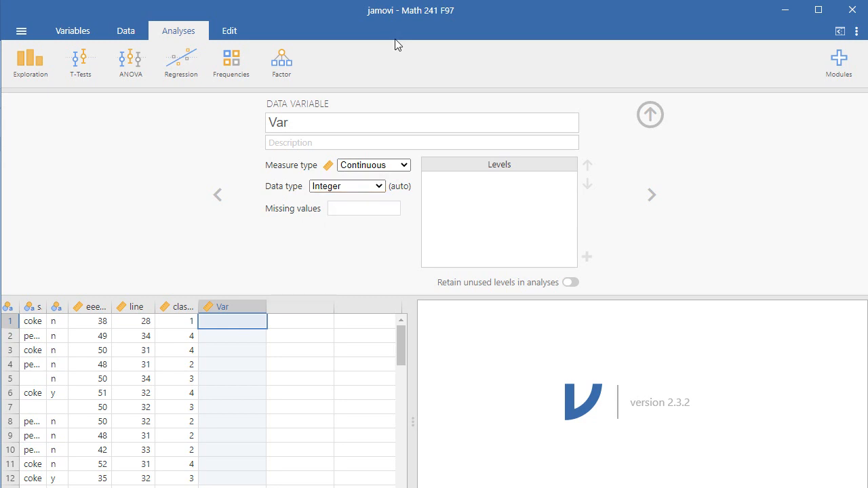
{"action": "key", "text": "Escape"}
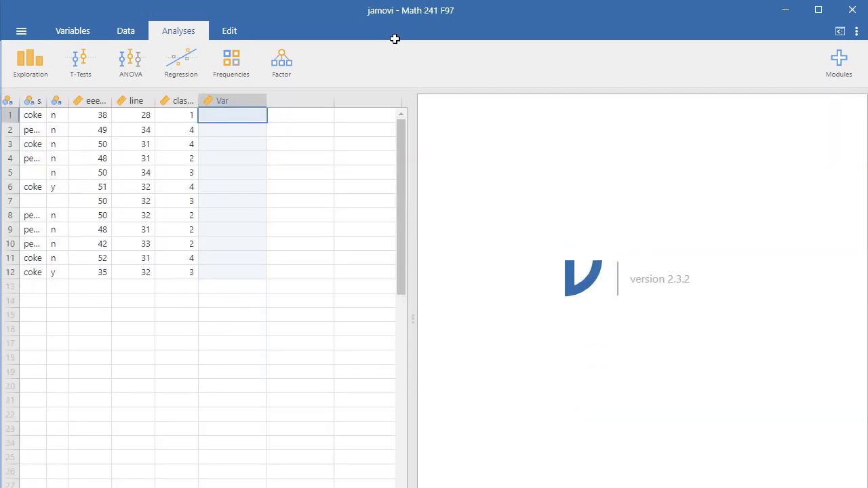
Step: Enter 25, 87 and 72 in the first three rows of the Var column
{"action": "type", "text": "25"}
{"action": "key", "text": "Return"}
{"action": "type", "text": "87"}
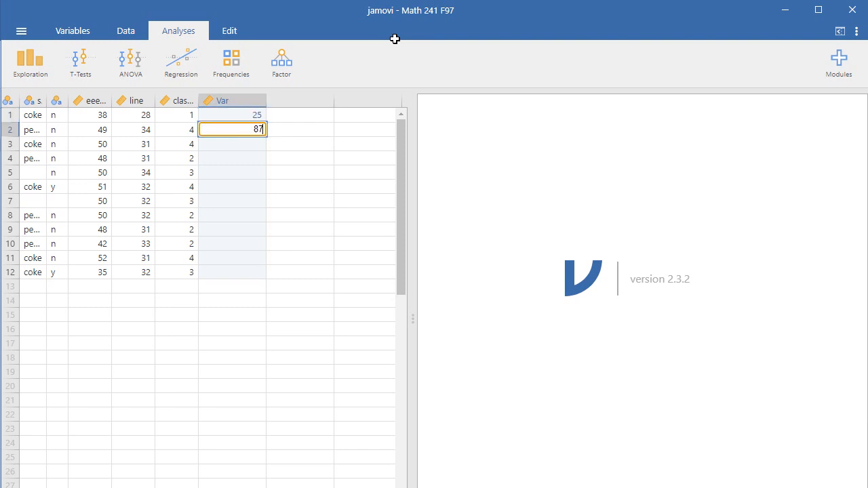
{"action": "key", "text": "Return"}
{"action": "type", "text": "72"}
{"action": "key", "text": "Return"}
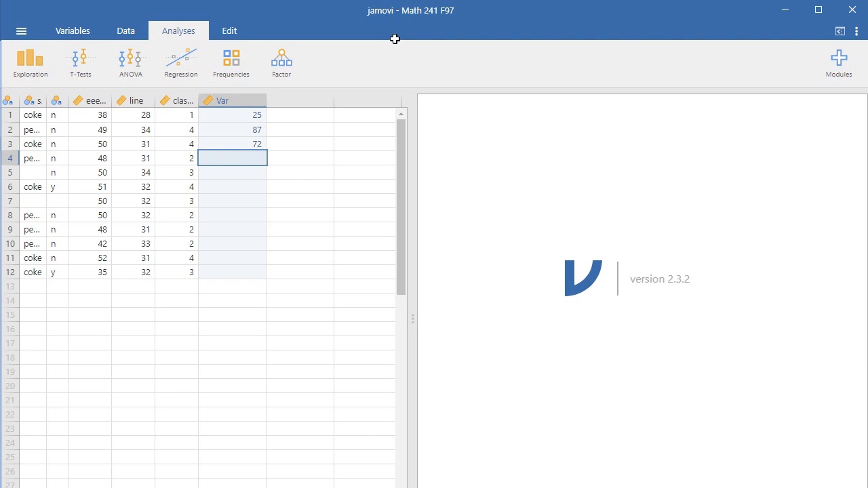
Step: Switch to the Jamovi I: Descriptive Statistics assignment PDF, examine the house data table on page 1, and return to jamovi
{"action": "scroll", "coordinate": [396, 39], "scroll_direction": "left", "scroll_amount": 5}
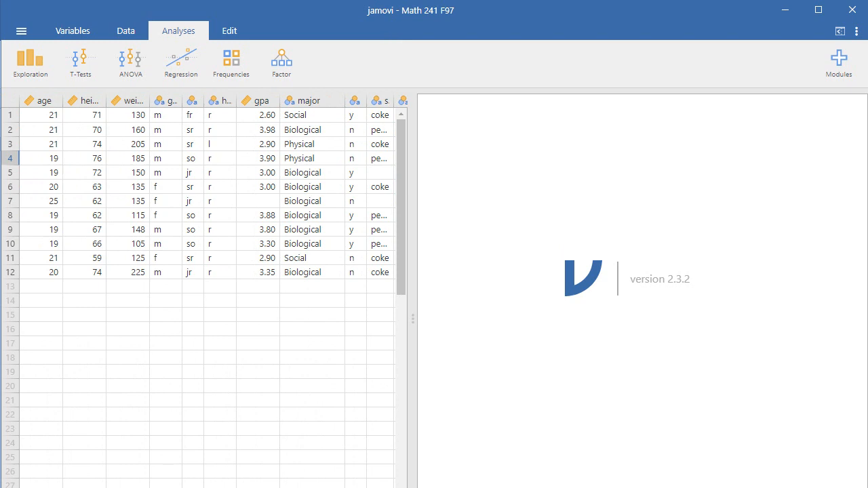
{"action": "key", "text": "alt+Tab"}
{"action": "key", "text": "alt+Tab"}
{"action": "key", "text": "alt+Tab"}
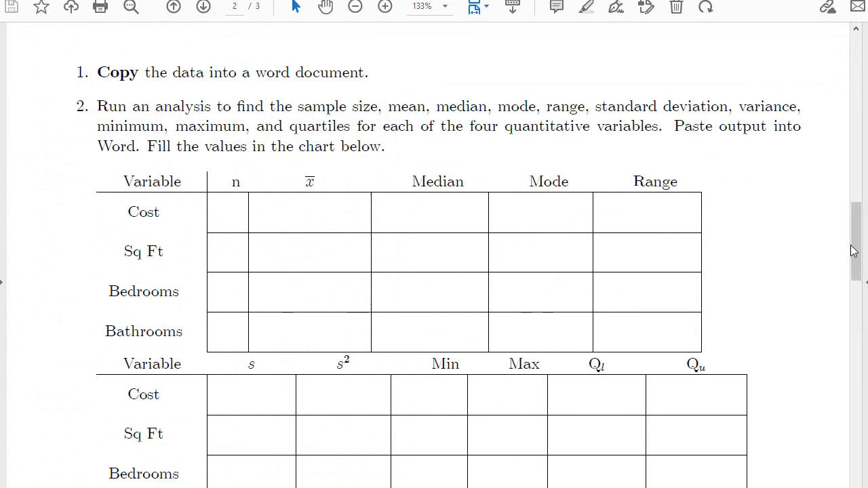
{"action": "left_click_drag", "start_coordinate": [858, 266], "coordinate": [859, 88]}
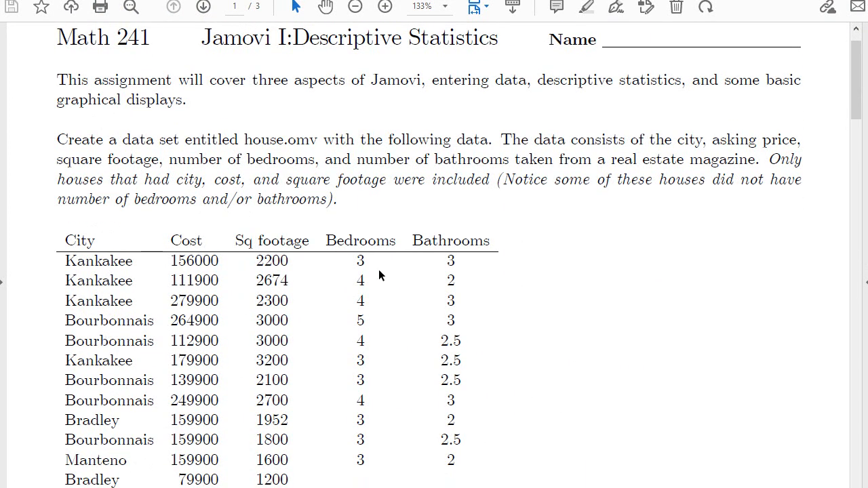
{"action": "left_click_drag", "start_coordinate": [856, 95], "coordinate": [856, 117]}
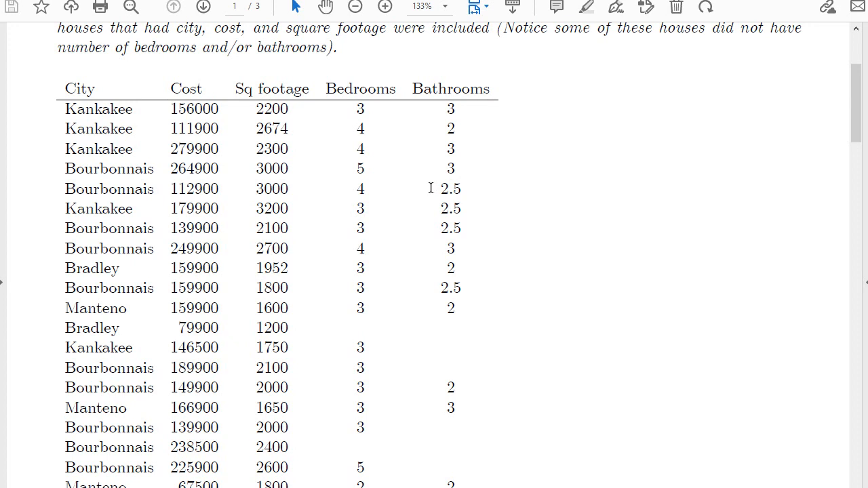
{"action": "key", "text": "alt+Tab"}
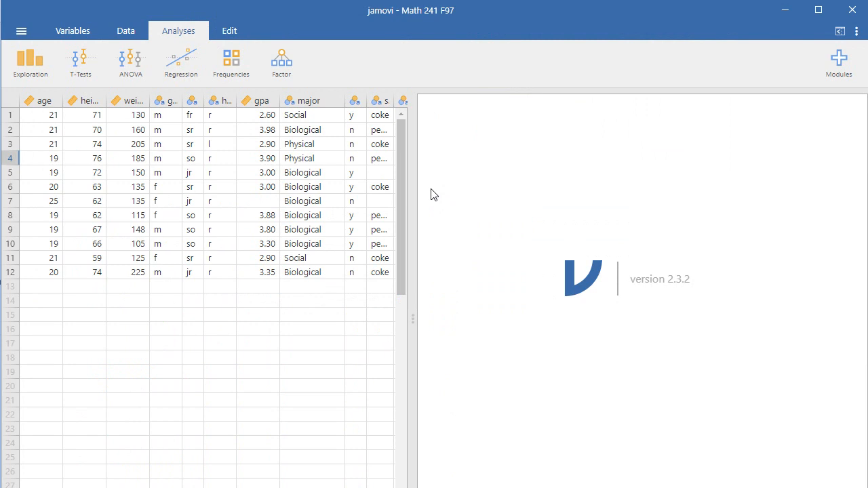
{"action": "key", "text": "alt+Tab"}
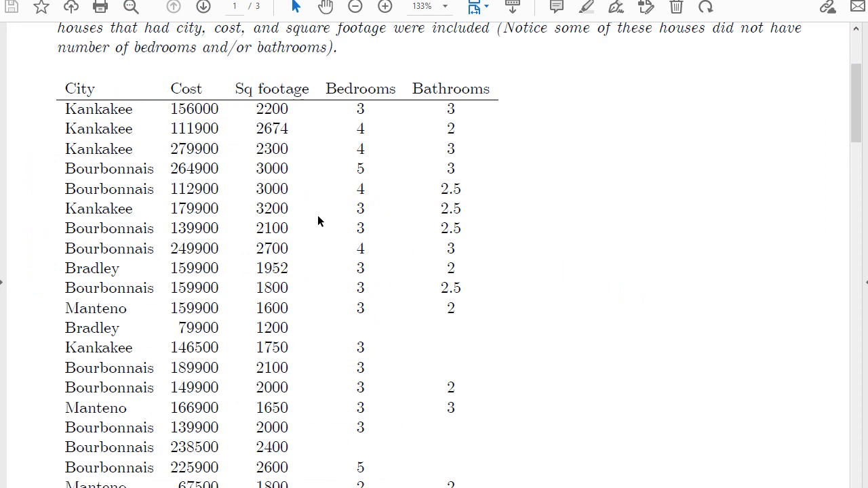
{"action": "key", "text": "alt+Tab"}
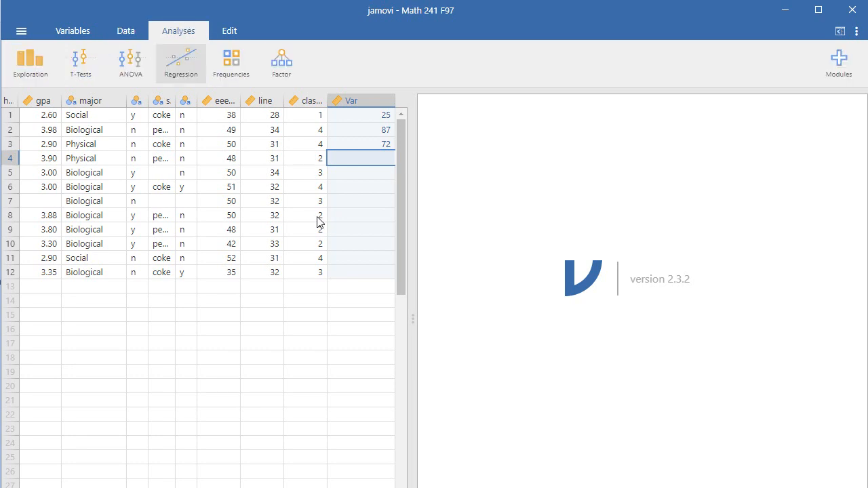
Step: Create a Descriptives analysis with age as its variable
{"action": "left_click", "coordinate": [30, 63]}
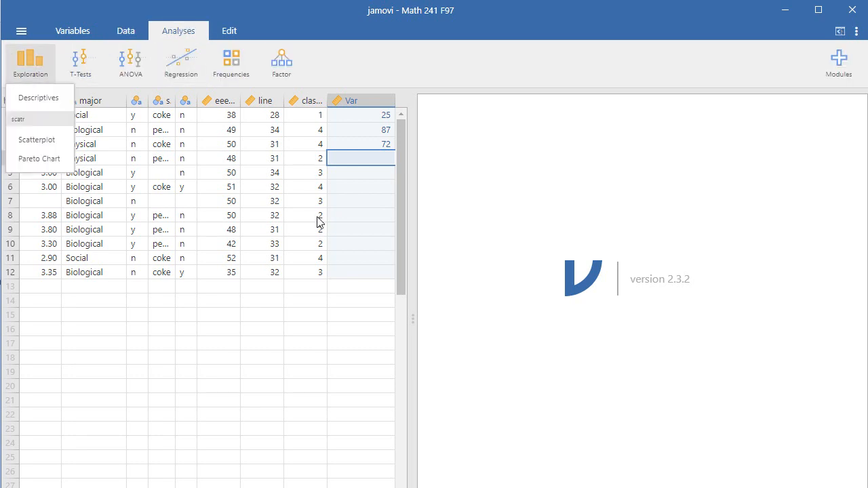
{"action": "left_click", "coordinate": [39, 99]}
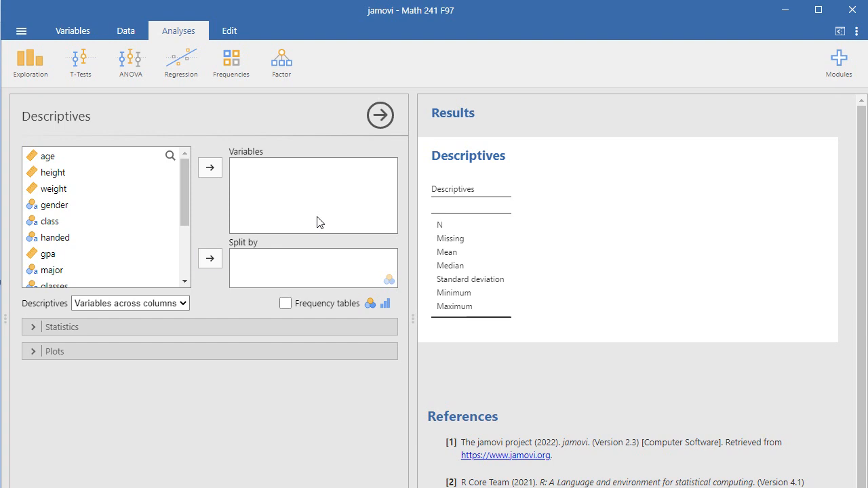
{"action": "left_click", "coordinate": [48, 156]}
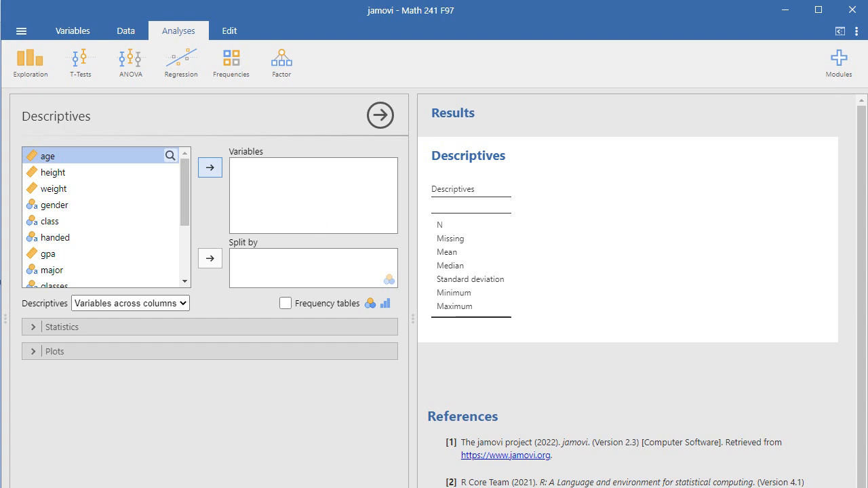
{"action": "left_click", "coordinate": [209, 167]}
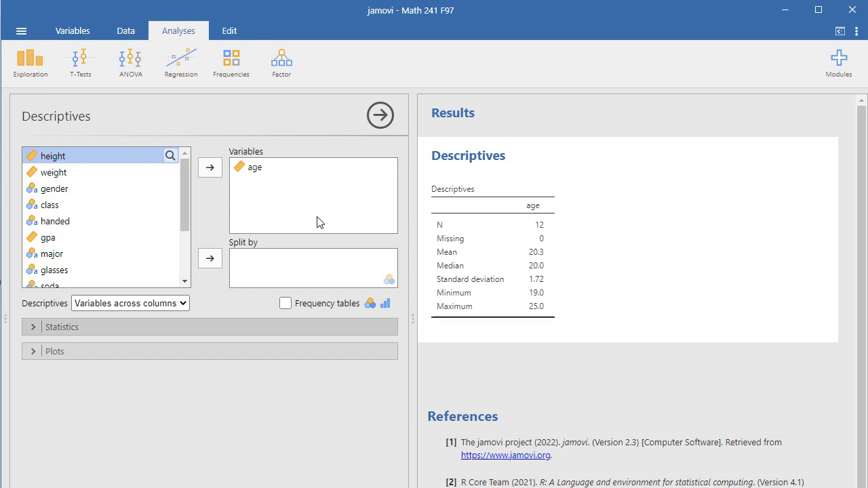
Step: Expand the Statistics options of the Descriptives analysis and enable Percentiles
{"action": "left_click", "coordinate": [210, 327]}
{"action": "left_click_drag", "start_coordinate": [402, 291], "coordinate": [403, 297]}
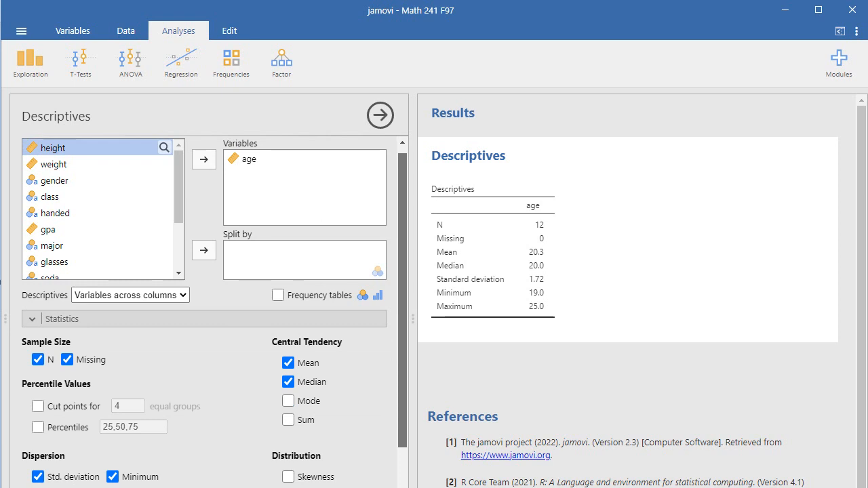
{"action": "scroll", "coordinate": [317, 217], "scroll_direction": "down", "scroll_amount": 3}
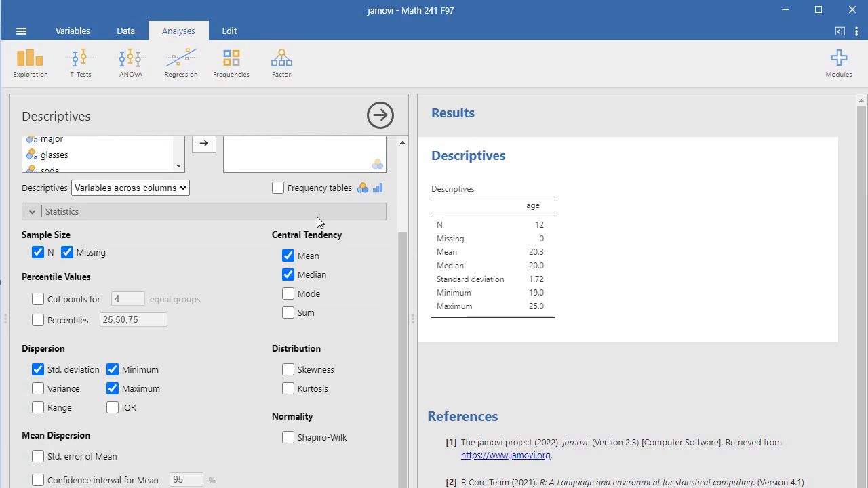
{"action": "left_click", "coordinate": [38, 320]}
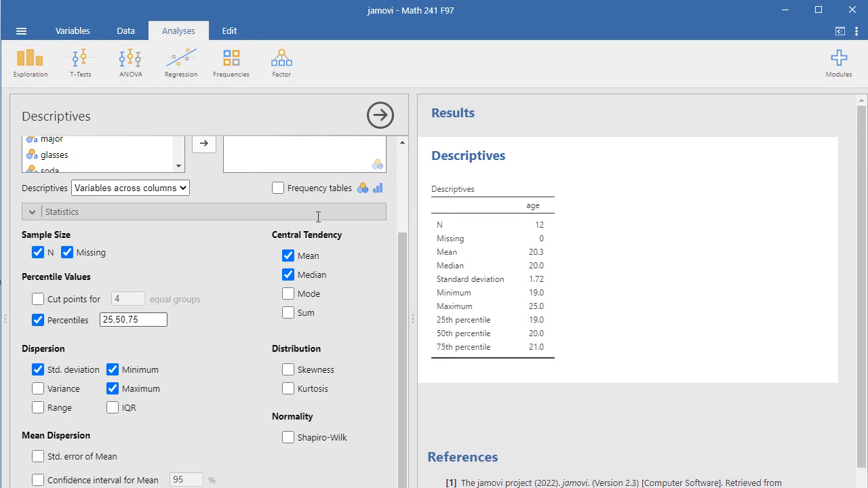
Step: Remove the 50th percentile from the percentile list so that it reads 25,75
{"action": "left_click", "coordinate": [129, 320]}
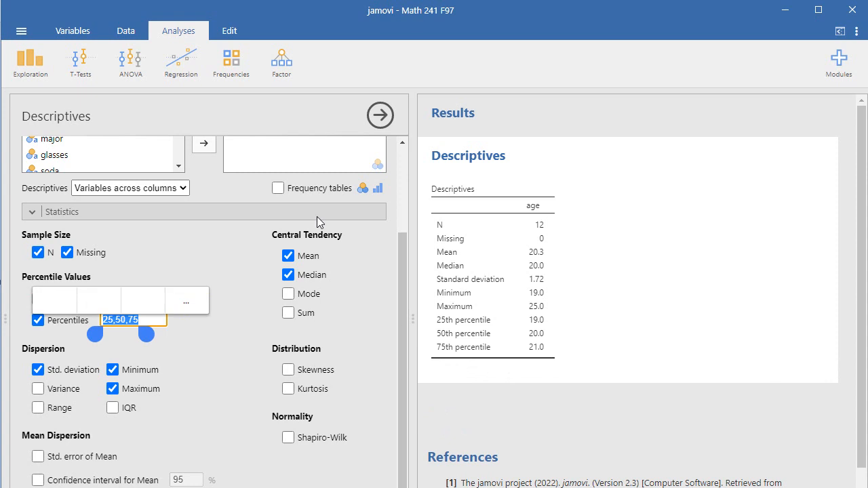
{"action": "left_click", "coordinate": [148, 320]}
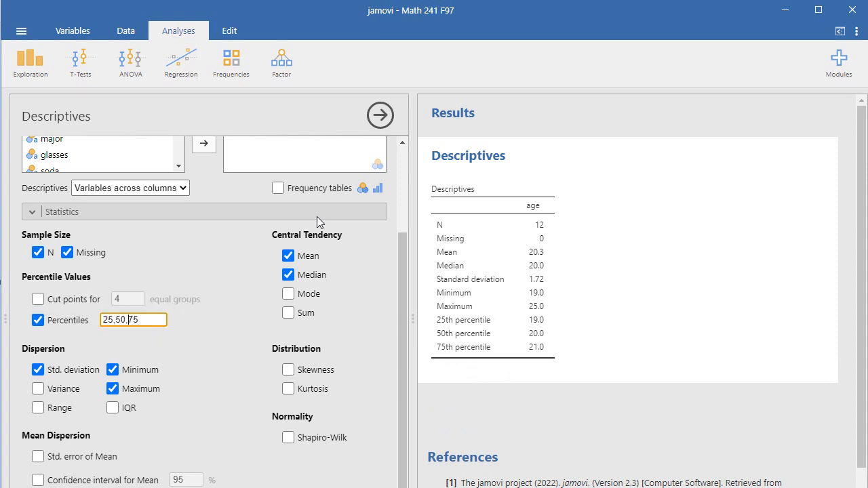
{"action": "type", "text": "\\"}
{"action": "key", "text": "BackSpace"}
{"action": "key", "text": "BackSpace"}
{"action": "key", "text": "BackSpace"}
{"action": "key", "text": "BackSpace"}
{"action": "key", "text": "BackSpace"}
{"action": "key", "text": "Return"}
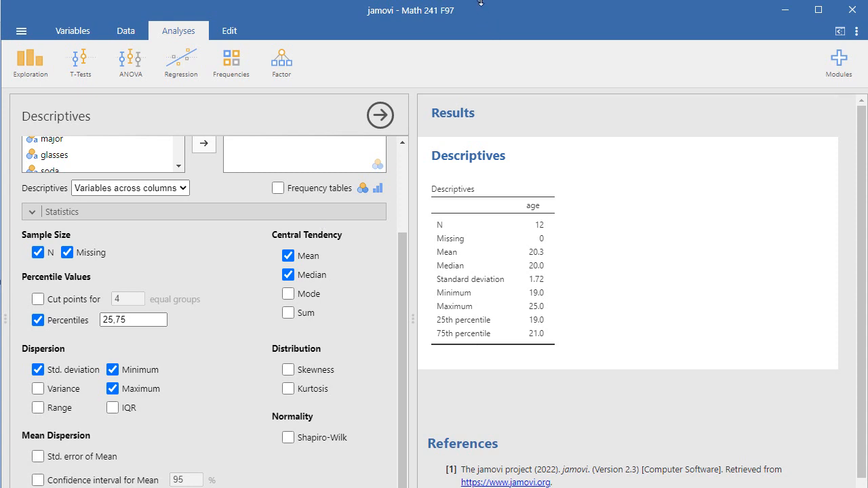
Step: Add a histogram and a box plot of age to the Descriptives analysis
{"action": "left_click_drag", "start_coordinate": [481, 2], "coordinate": [479, 43]}
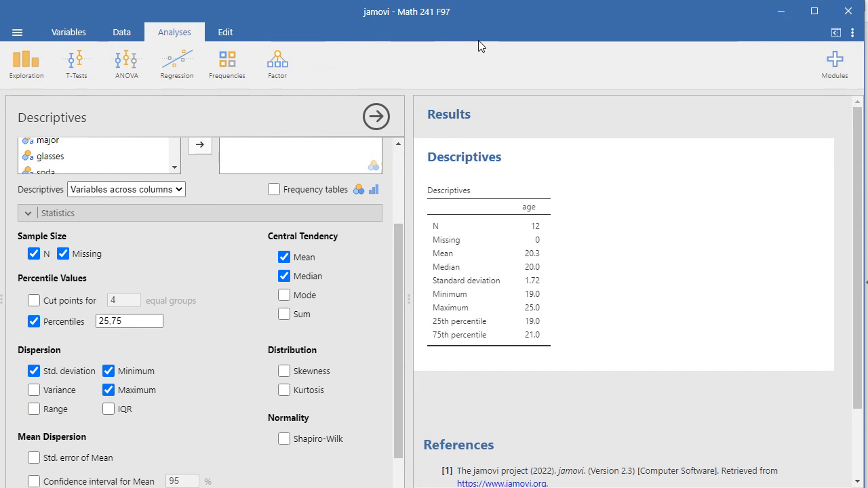
{"action": "left_click_drag", "start_coordinate": [398, 353], "coordinate": [399, 382]}
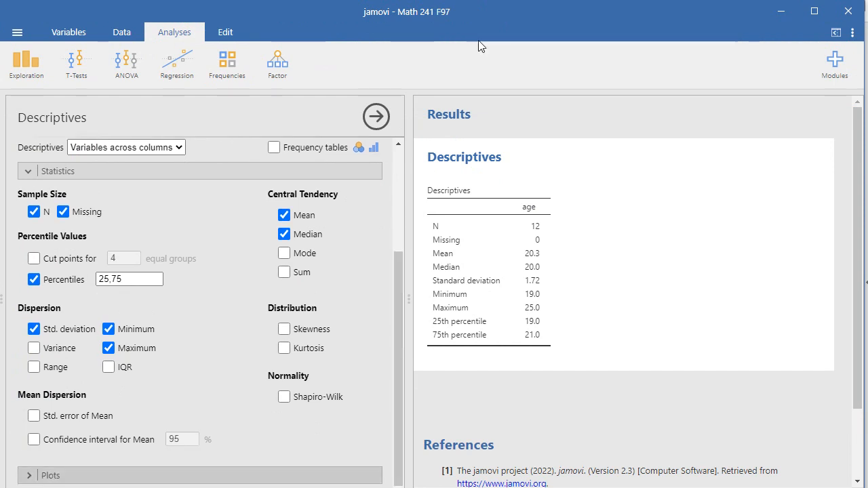
{"action": "left_click", "coordinate": [50, 475]}
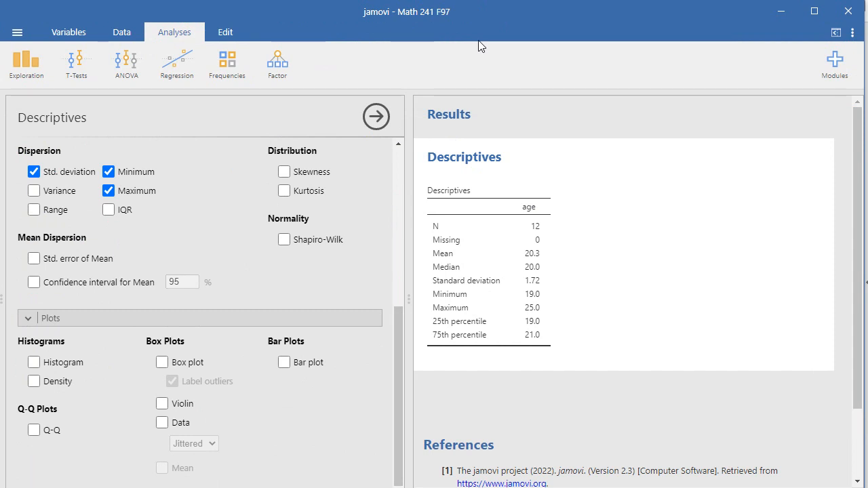
{"action": "left_click", "coordinate": [34, 362]}
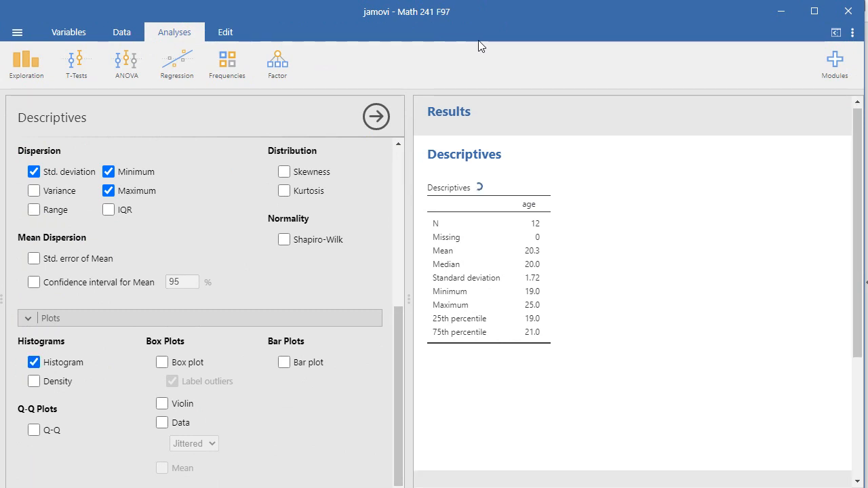
{"action": "left_click", "coordinate": [161, 362]}
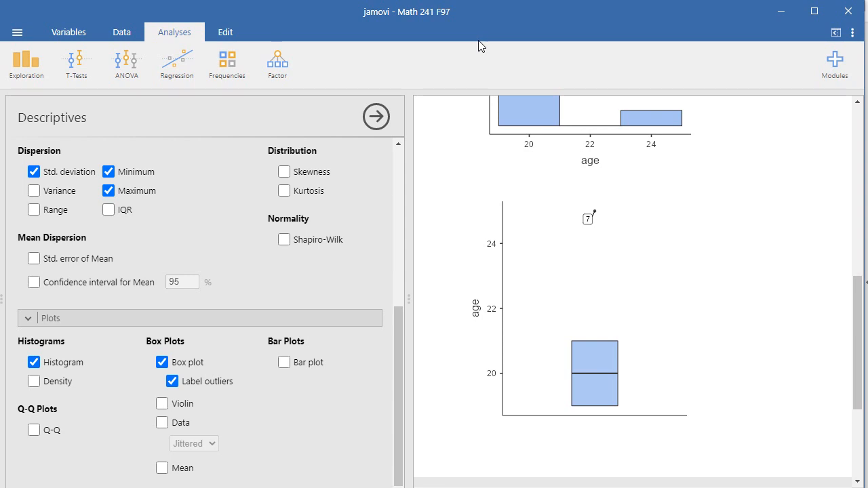
Step: Return to the data sheet and enter an age of 7 in the empty row 13
{"action": "left_click", "coordinate": [122, 32]}
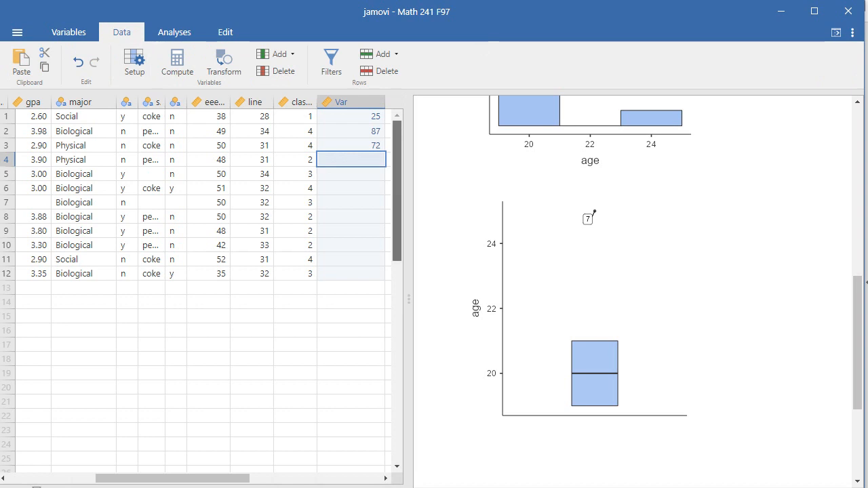
{"action": "left_click_drag", "start_coordinate": [172, 479], "coordinate": [85, 479]}
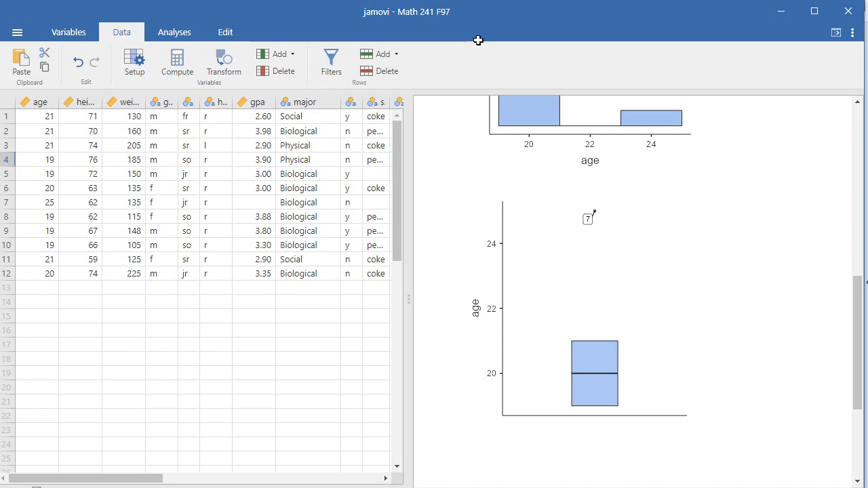
{"action": "key", "text": "ctrl+Home"}
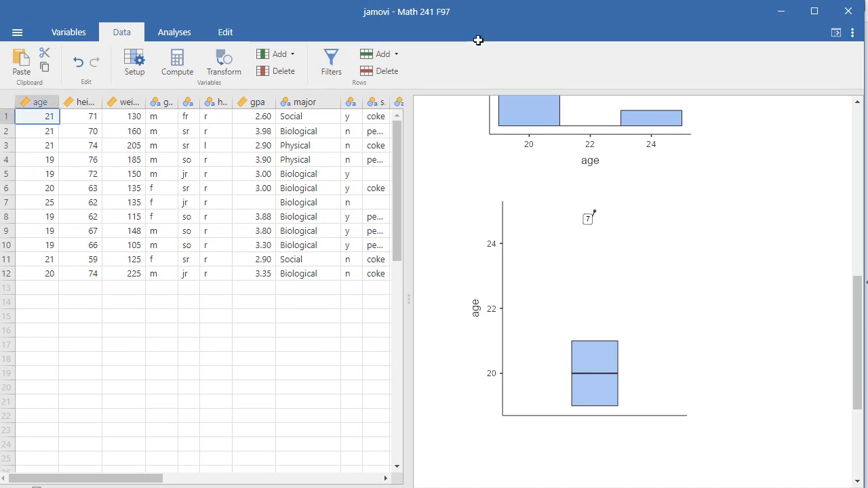
{"action": "key", "text": "Down"}
{"action": "key", "text": "Down"}
{"action": "key", "text": "Down"}
{"action": "key", "text": "Down"}
{"action": "key", "text": "Down"}
{"action": "key", "text": "Down"}
{"action": "key", "text": "Down"}
{"action": "key", "text": "Down"}
{"action": "key", "text": "Down"}
{"action": "key", "text": "Down"}
{"action": "key", "text": "Down"}
{"action": "key", "text": "Down"}
{"action": "key", "text": "Down"}
{"action": "key", "text": "Down"}
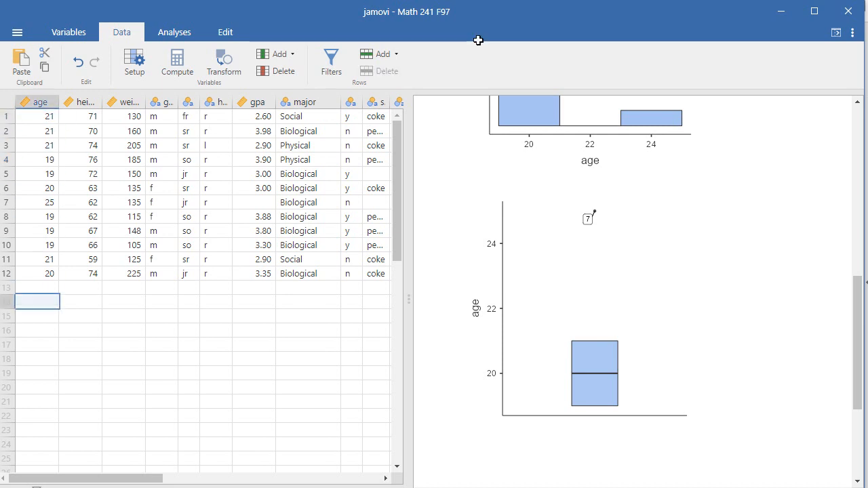
{"action": "key", "text": "Up"}
{"action": "key", "text": "Up"}
{"action": "key", "text": "Up"}
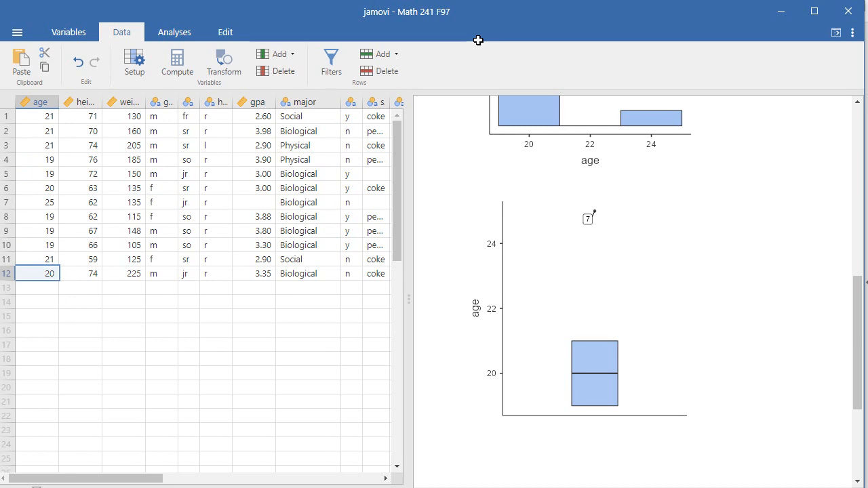
{"action": "key", "text": "Down"}
{"action": "type", "text": "7"}
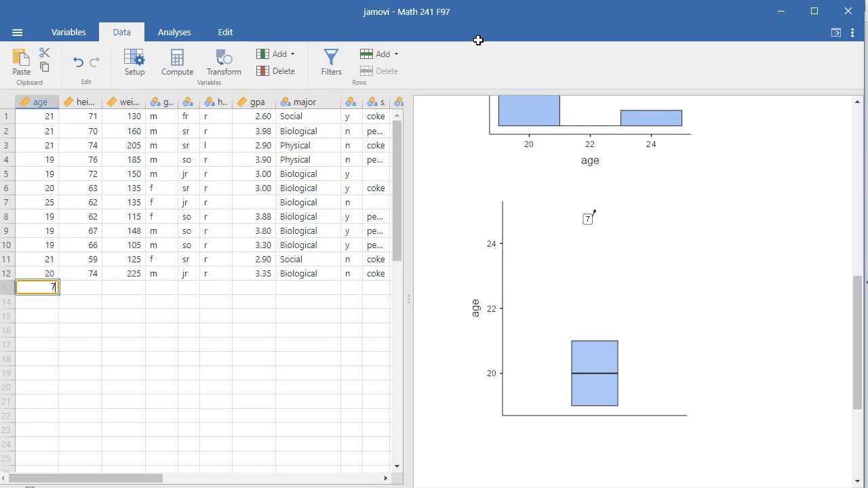
{"action": "key", "text": "Return"}
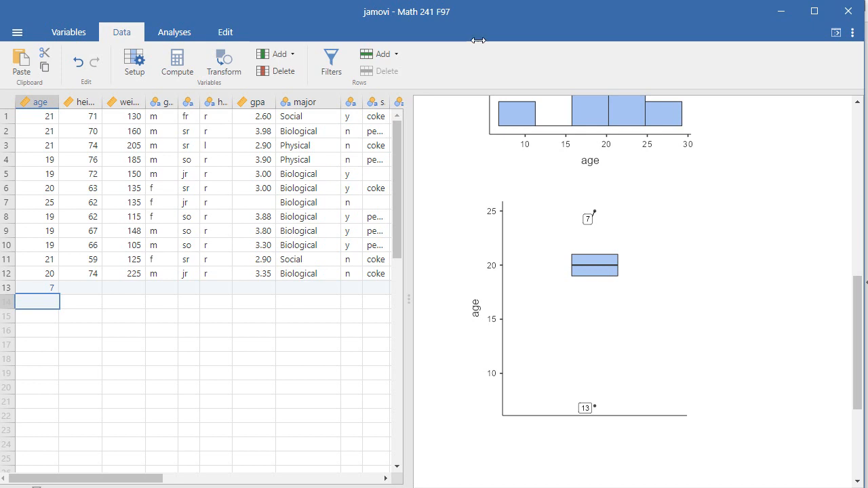
Step: Clear the test age value from row 13 of the data sheet
{"action": "key", "text": "Up"}
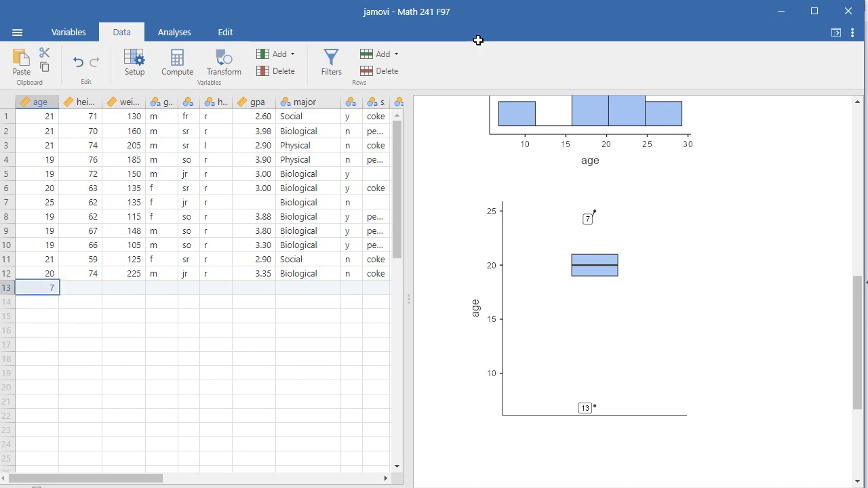
{"action": "key", "text": "Delete"}
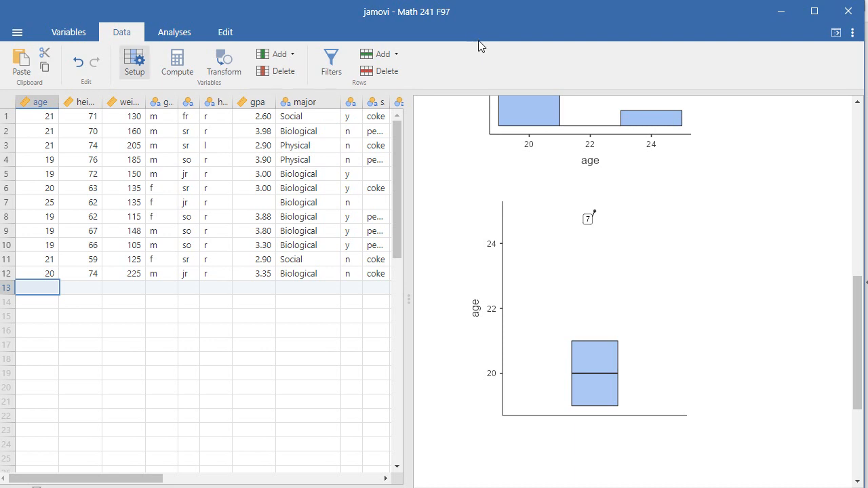
Step: Create a new, empty Descriptives analysis below the age results
{"action": "left_click", "coordinate": [171, 33]}
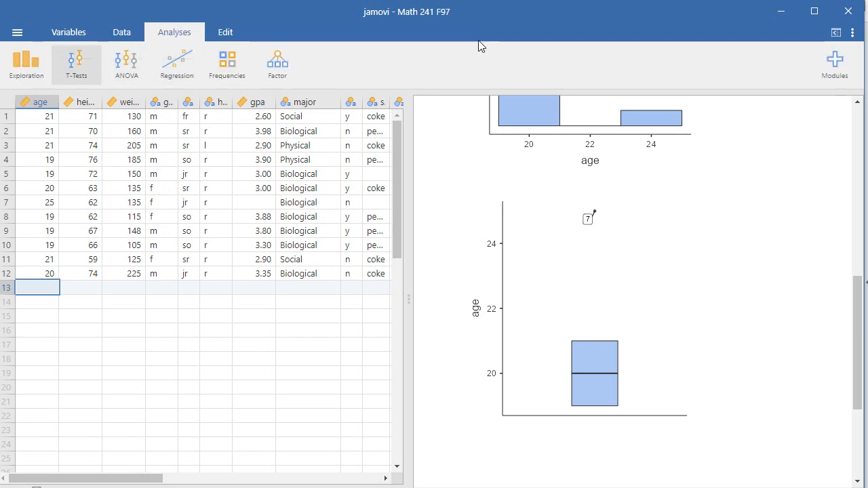
{"action": "left_click", "coordinate": [26, 65]}
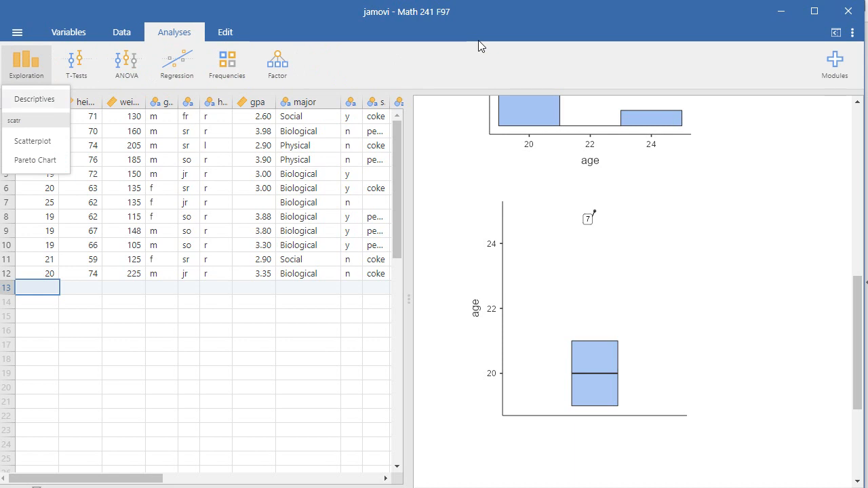
{"action": "left_click", "coordinate": [34, 99]}
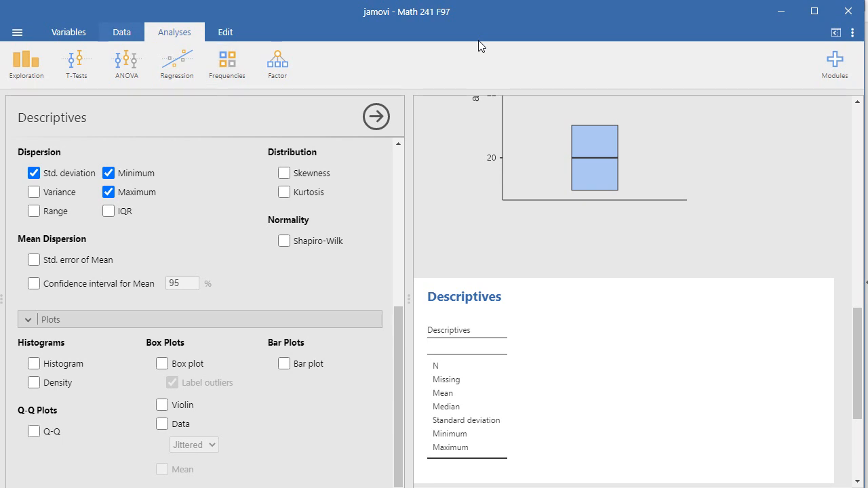
Step: Create another Descriptives analysis with age as its variable, split by gender
{"action": "key", "text": "alt+d"}
{"action": "key", "text": "alt+a"}
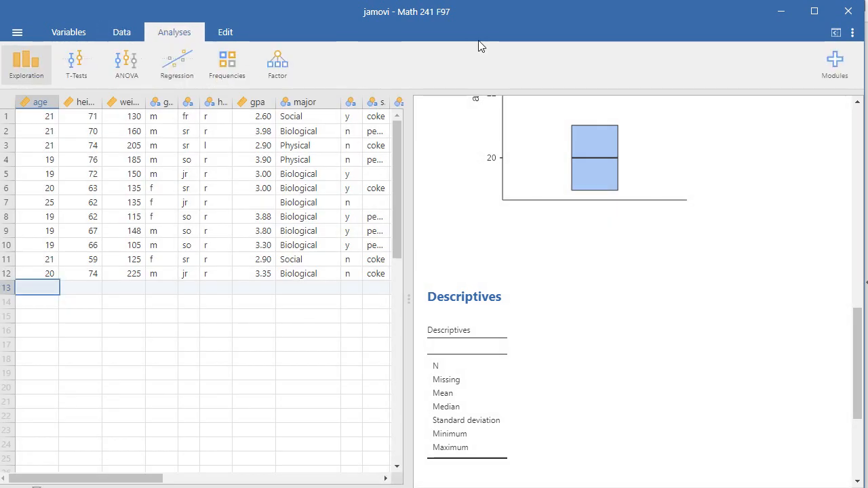
{"action": "key", "text": "Return"}
{"action": "key", "text": "Return"}
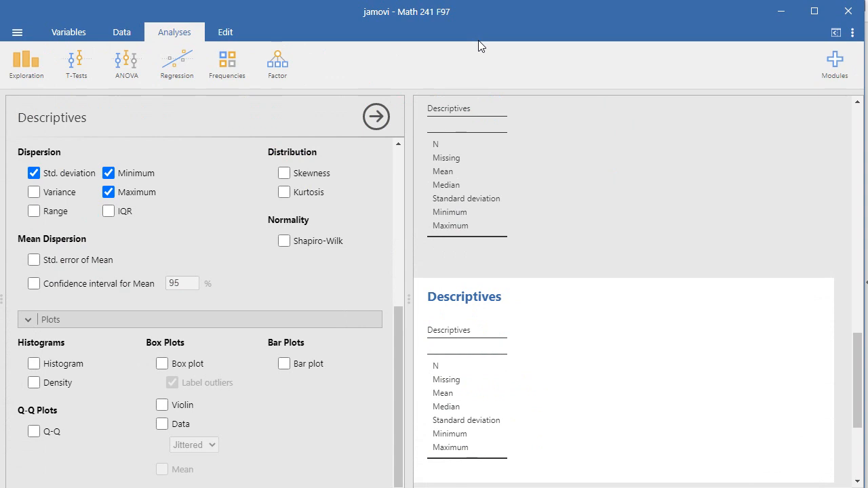
{"action": "left_click_drag", "start_coordinate": [398, 380], "coordinate": [479, 42]}
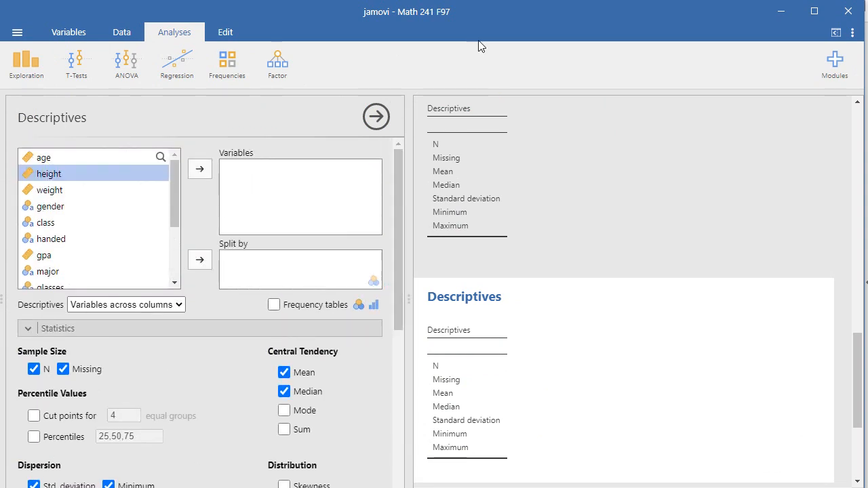
{"action": "key", "text": "Up"}
{"action": "left_click", "coordinate": [200, 169]}
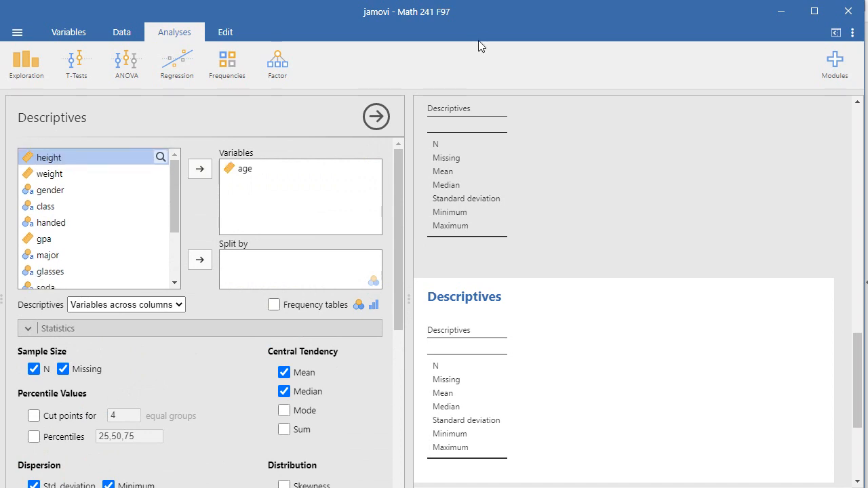
{"action": "left_click", "coordinate": [50, 191]}
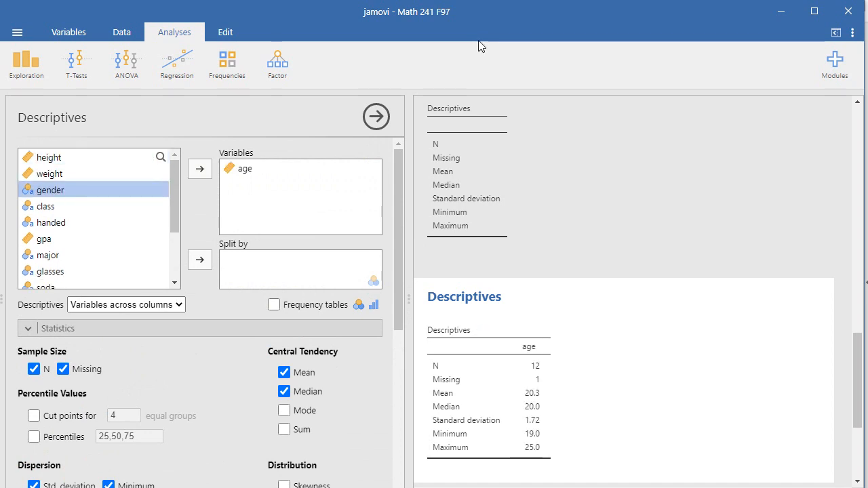
{"action": "left_click", "coordinate": [200, 260]}
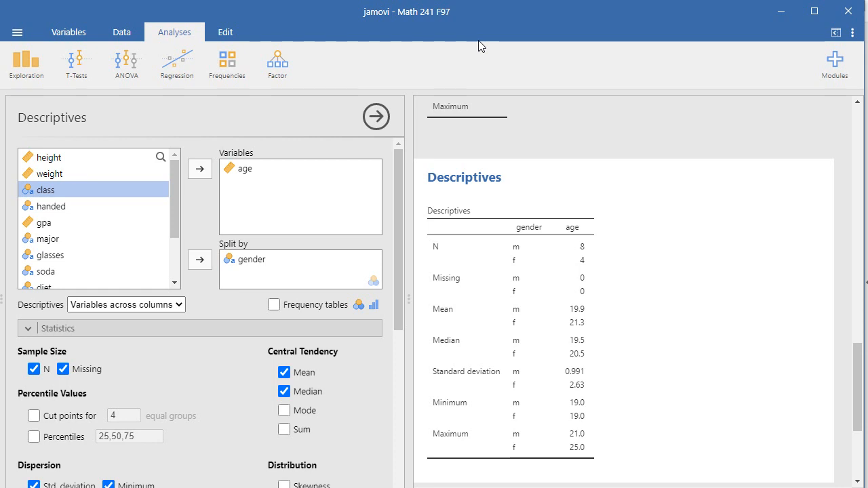
Step: Enable Histogram and Box plot for the age analysis split by gender
{"action": "left_click_drag", "start_coordinate": [398, 238], "coordinate": [398, 395]}
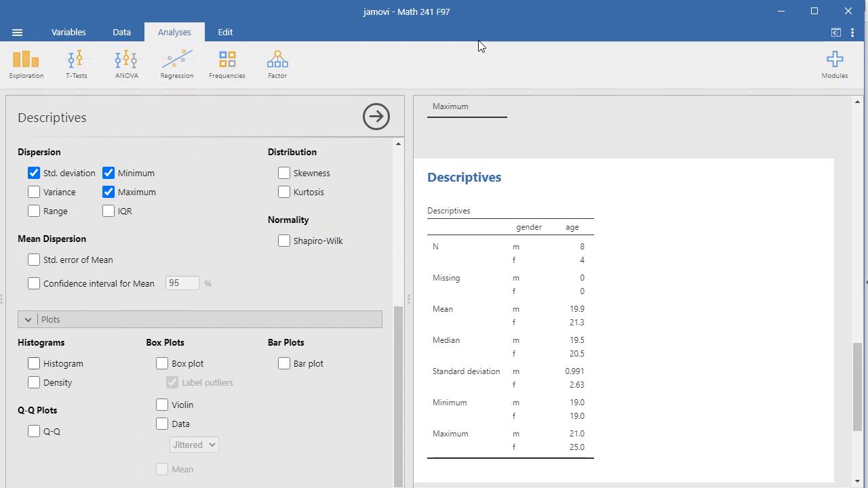
{"action": "left_click", "coordinate": [34, 364]}
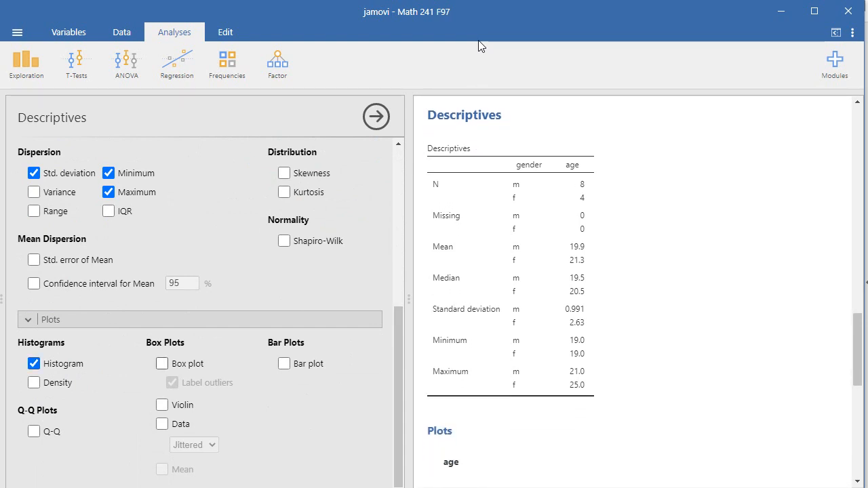
{"action": "left_click", "coordinate": [162, 365]}
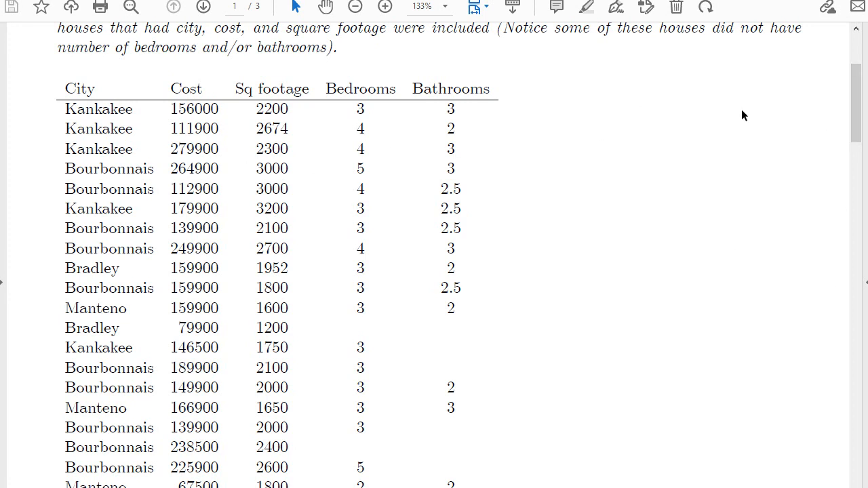
Step: Examine the house data and the question 2 statistics charts in the assignment PDF, and return to jamovi
{"action": "left_click_drag", "start_coordinate": [854, 110], "coordinate": [847, 218]}
{"action": "scroll", "coordinate": [846, 233], "scroll_direction": "down", "scroll_amount": 5}
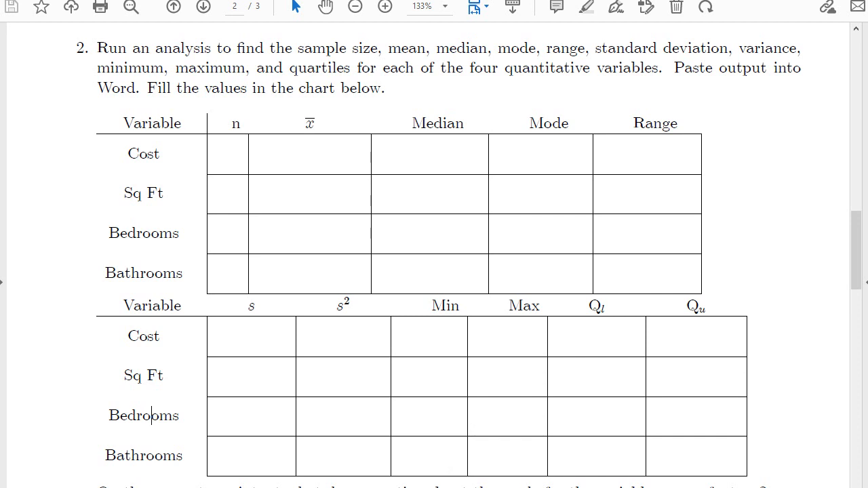
{"action": "mouse_move", "coordinate": [386, 487]}
{"action": "left_click", "coordinate": [462, 481]}
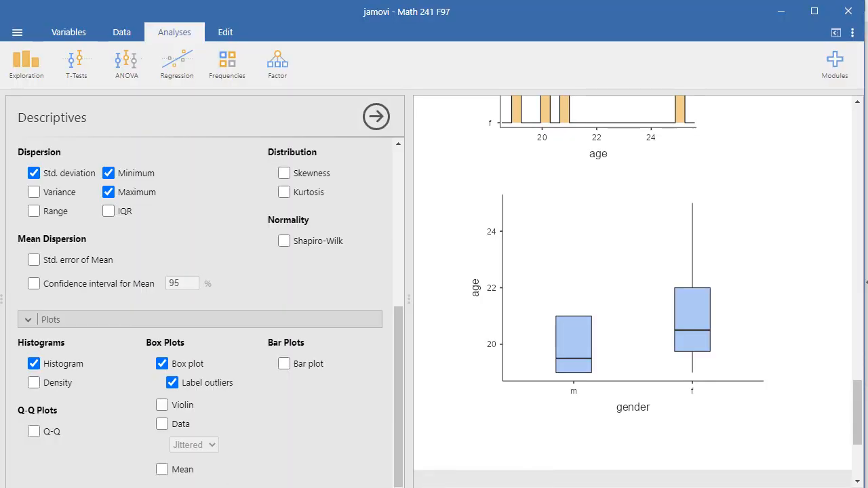
Step: Remove gender from the Split by variables of the latest Descriptives analysis
{"action": "scroll", "coordinate": [200, 305], "scroll_direction": "up", "scroll_amount": 5}
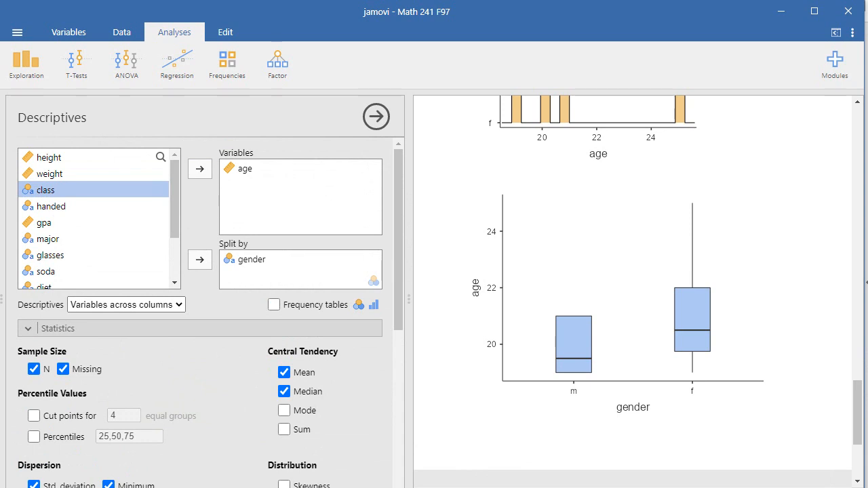
{"action": "left_click", "coordinate": [252, 259]}
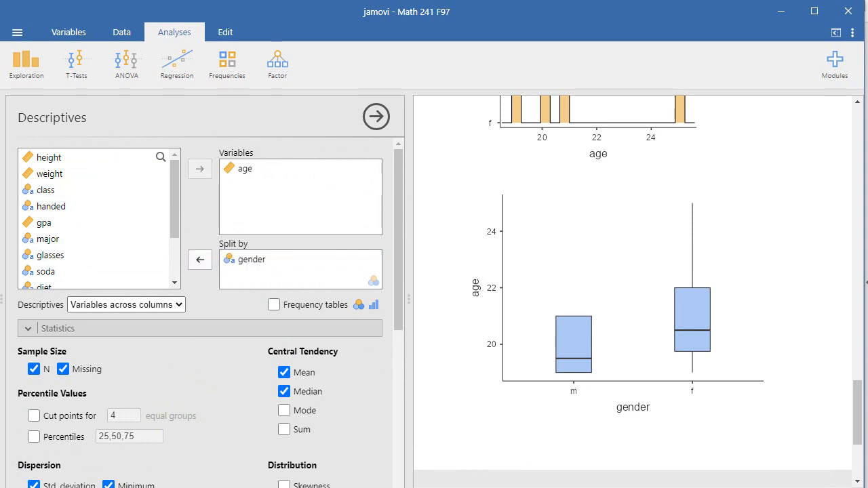
{"action": "left_click", "coordinate": [237, 261]}
{"action": "left_click", "coordinate": [198, 262]}
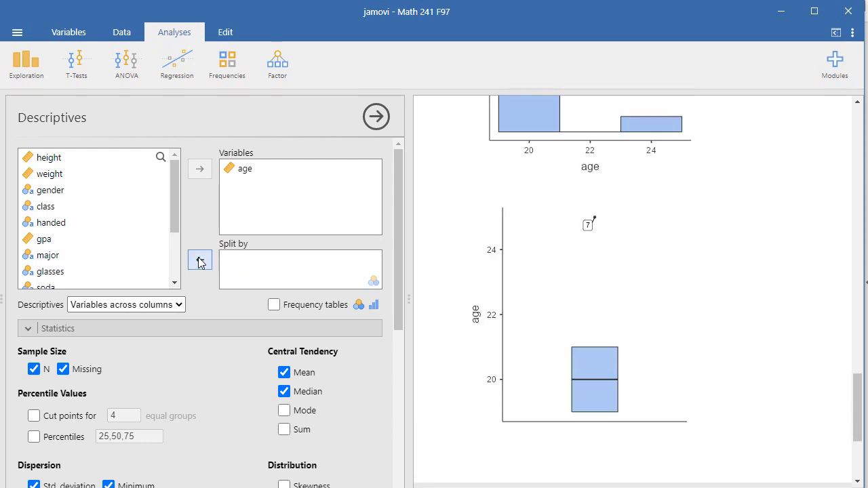
Step: Add weight and gpa to the analysis variables alongside age
{"action": "left_click", "coordinate": [49, 174]}
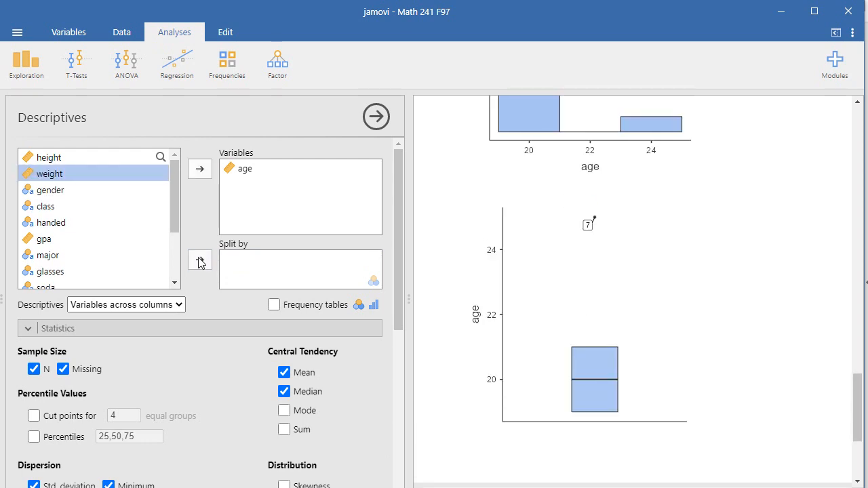
{"action": "left_click", "coordinate": [199, 169]}
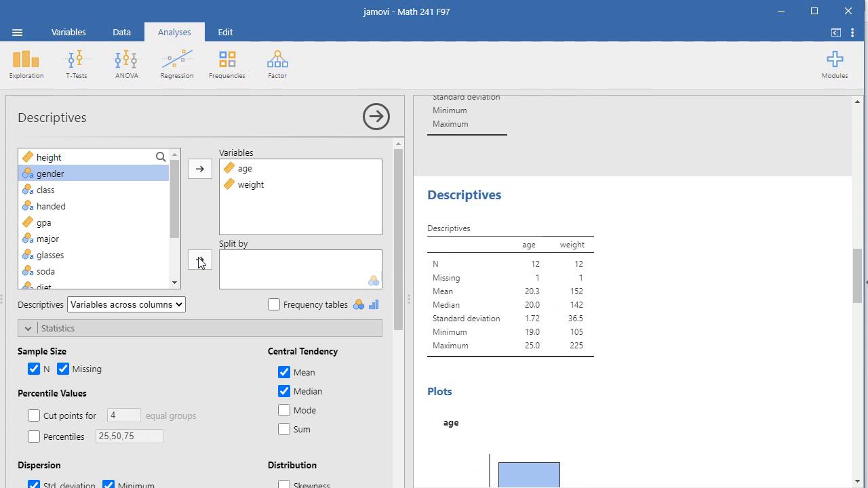
{"action": "left_click", "coordinate": [45, 223]}
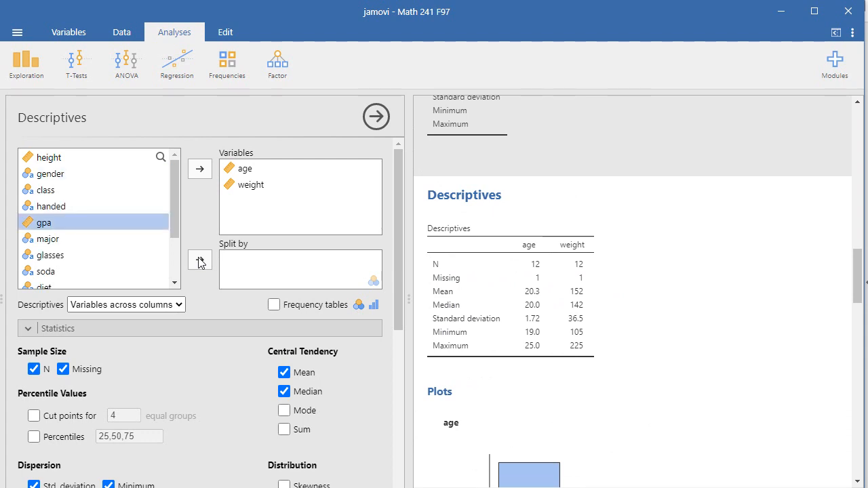
{"action": "left_click", "coordinate": [200, 169]}
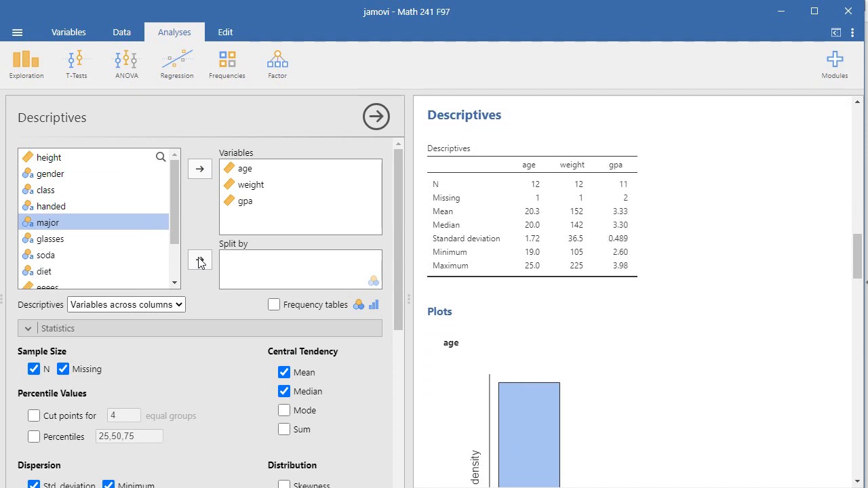